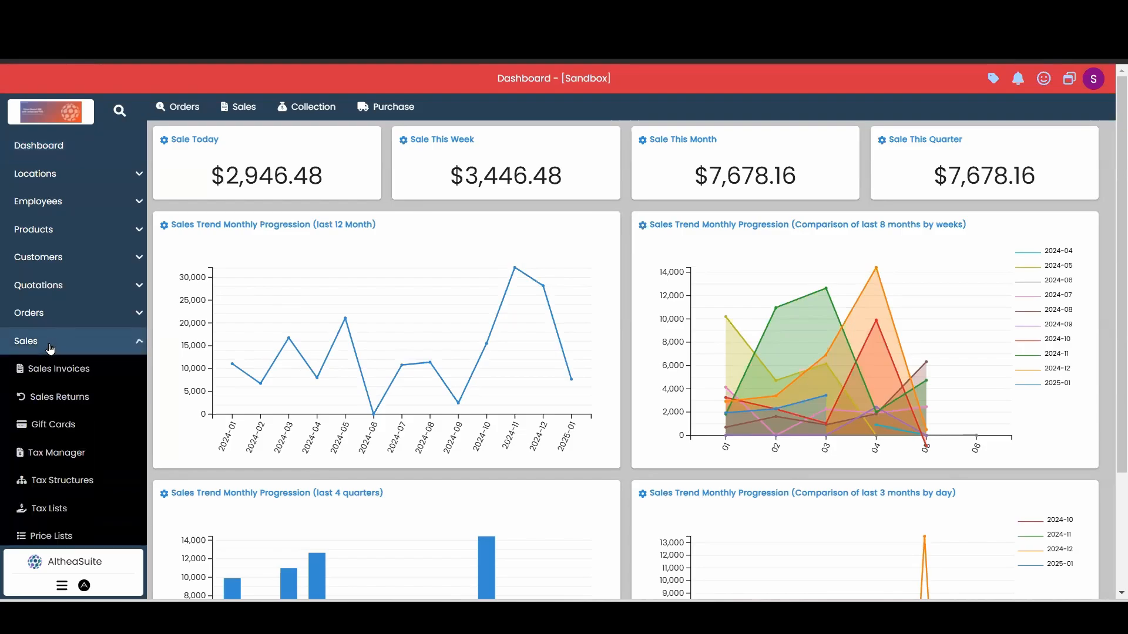
- Open the sales invoices list and review the most recent invoice's items, payments and totals, closing the invoice when done
click(82, 370)
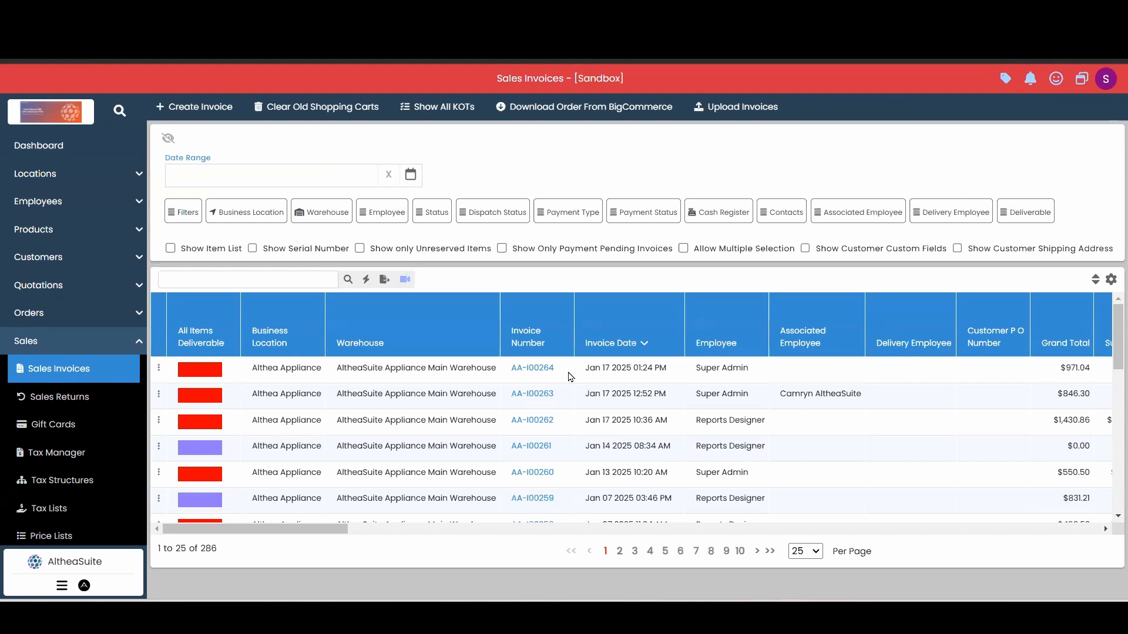
click(524, 369)
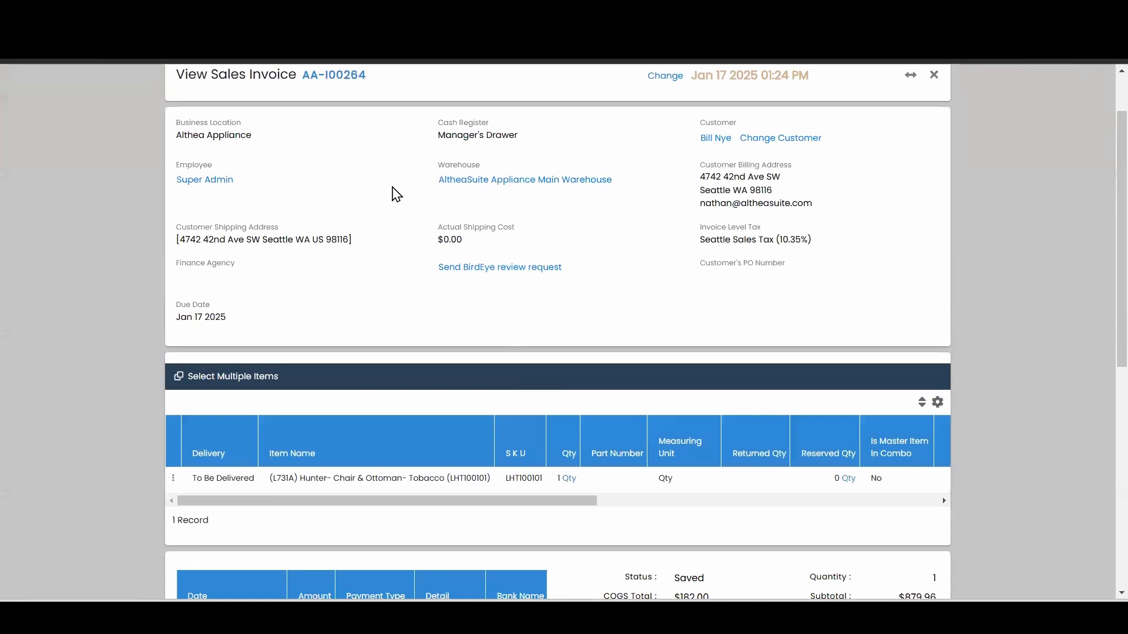
scroll(460, 252, down, 1)
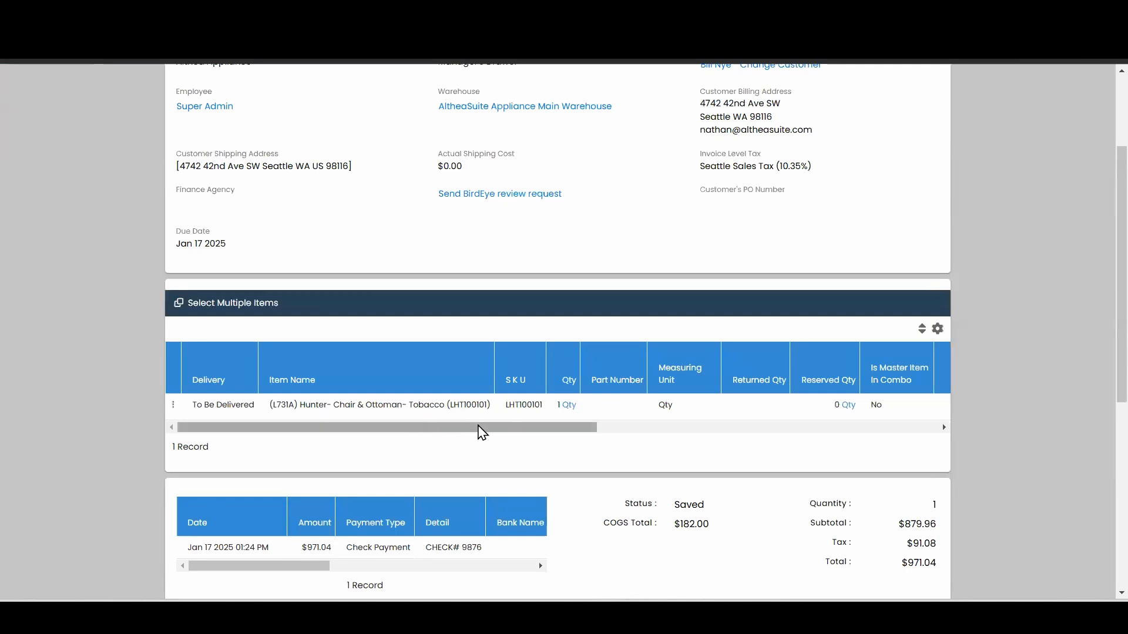
scroll(644, 392, down, 2)
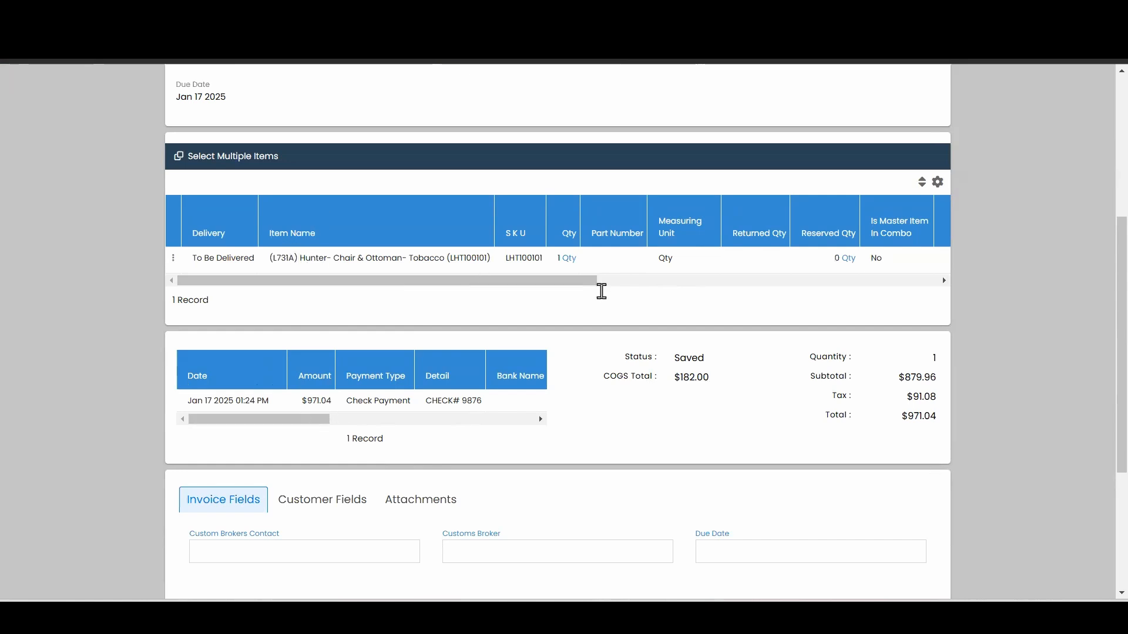
scroll(622, 264, up, 5)
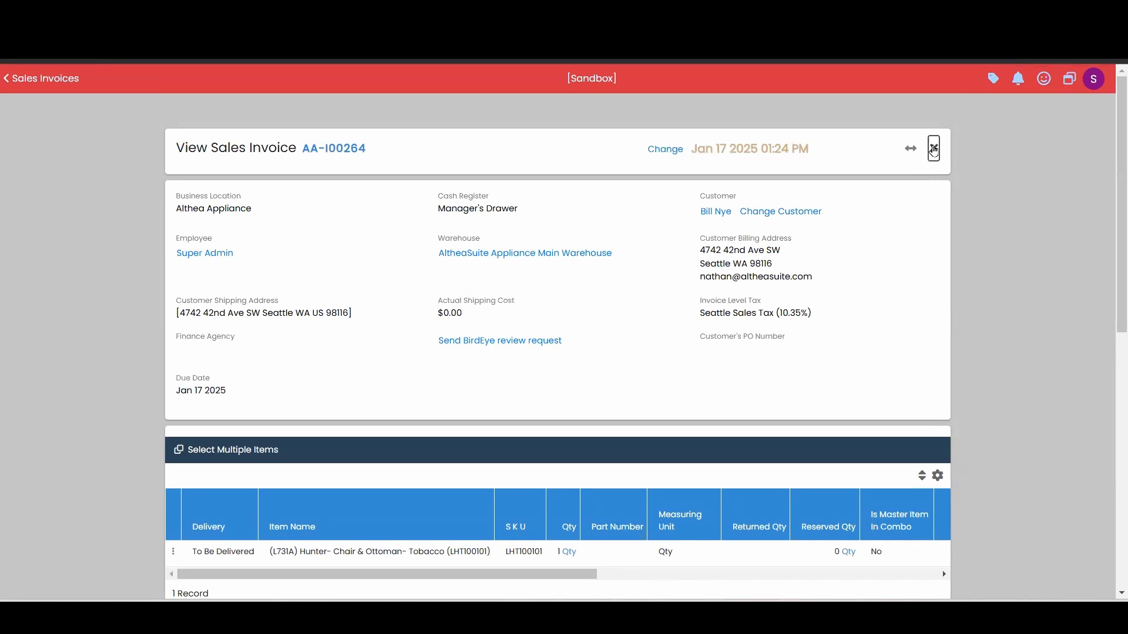
click(935, 150)
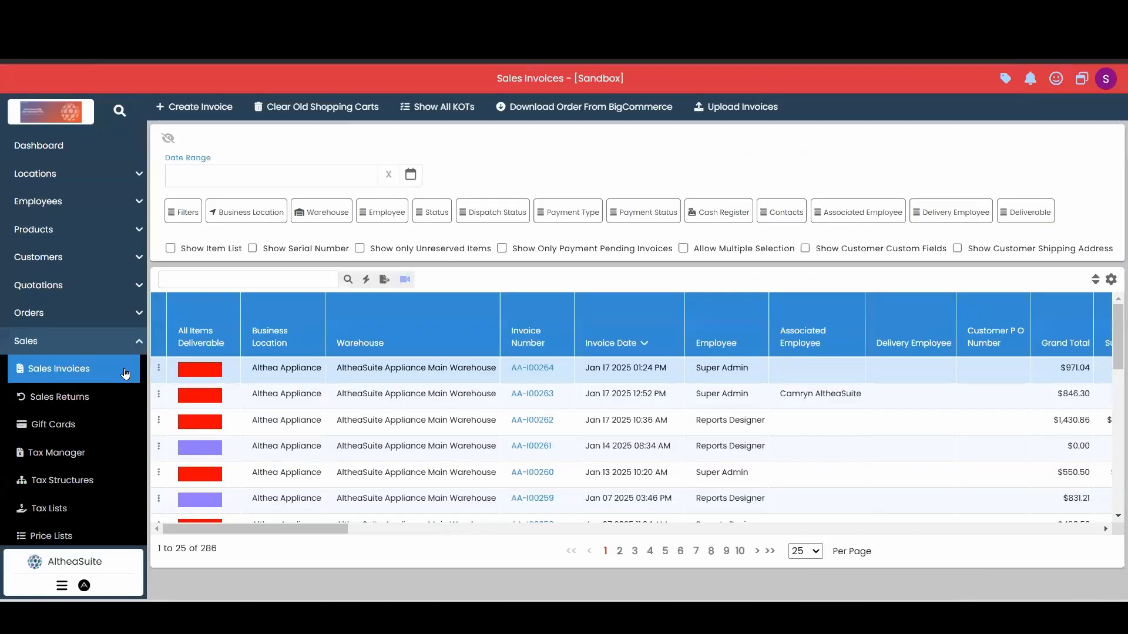
- Modify the most recent invoice while keeping its existing payment, adding one (B4800-40) Chateau Night Stand in Vintage Cherry
click(159, 368)
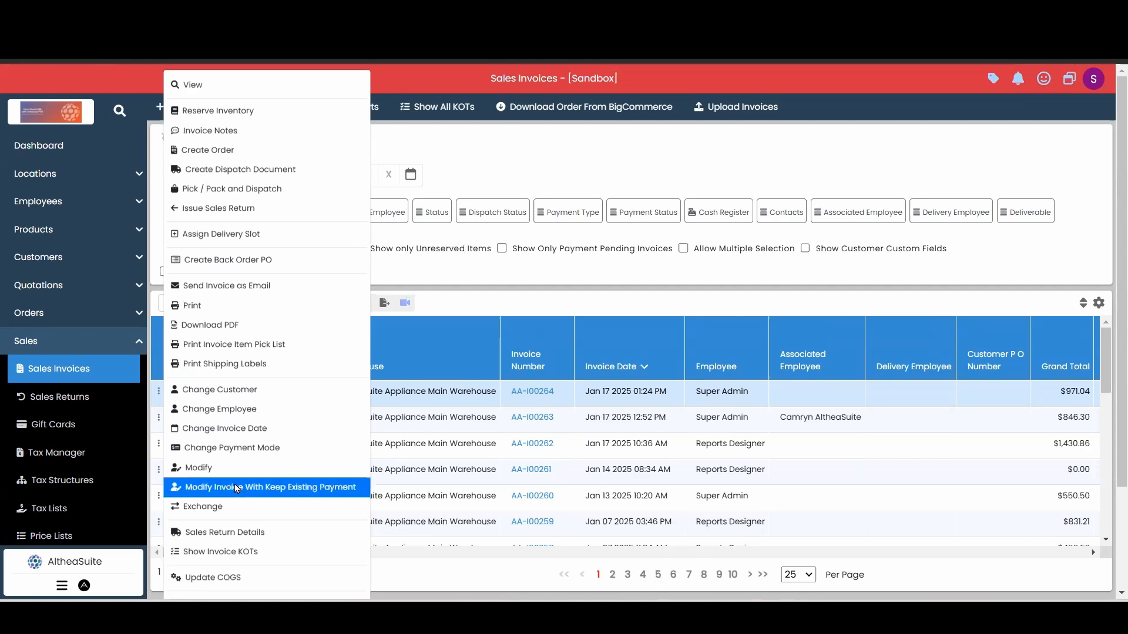
click(235, 487)
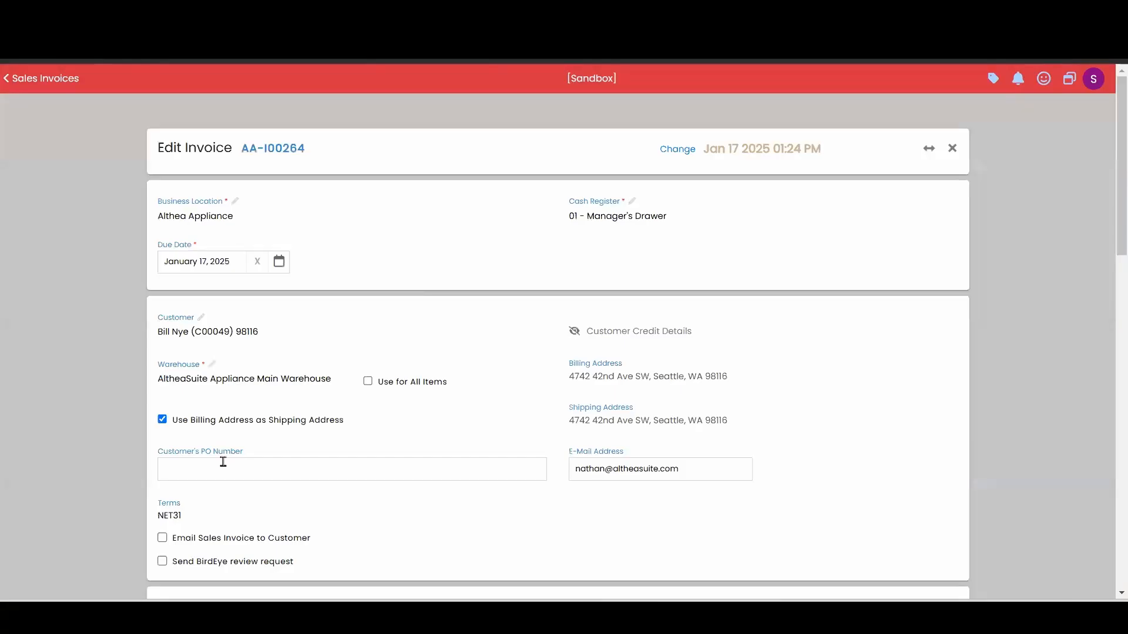
scroll(509, 347, down, 10)
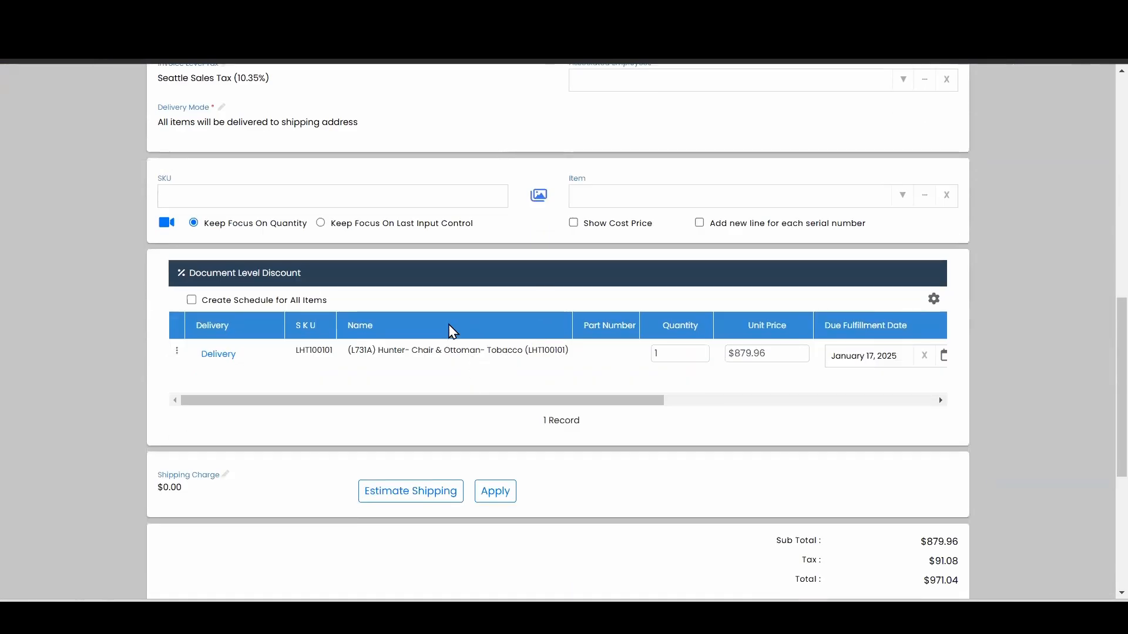
click(902, 195)
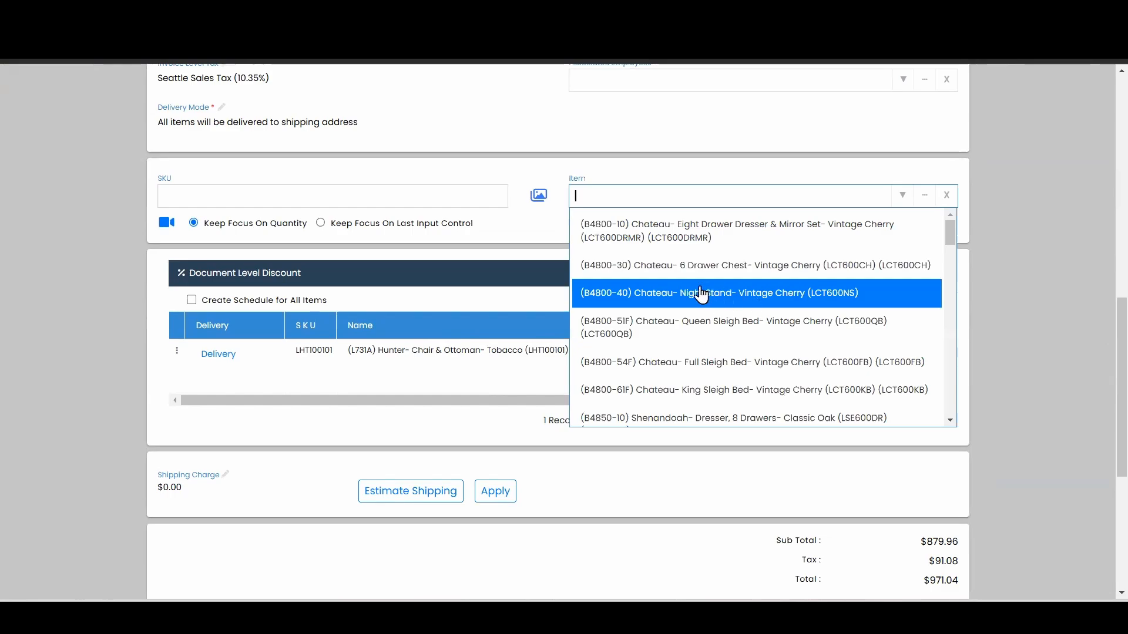
click(756, 296)
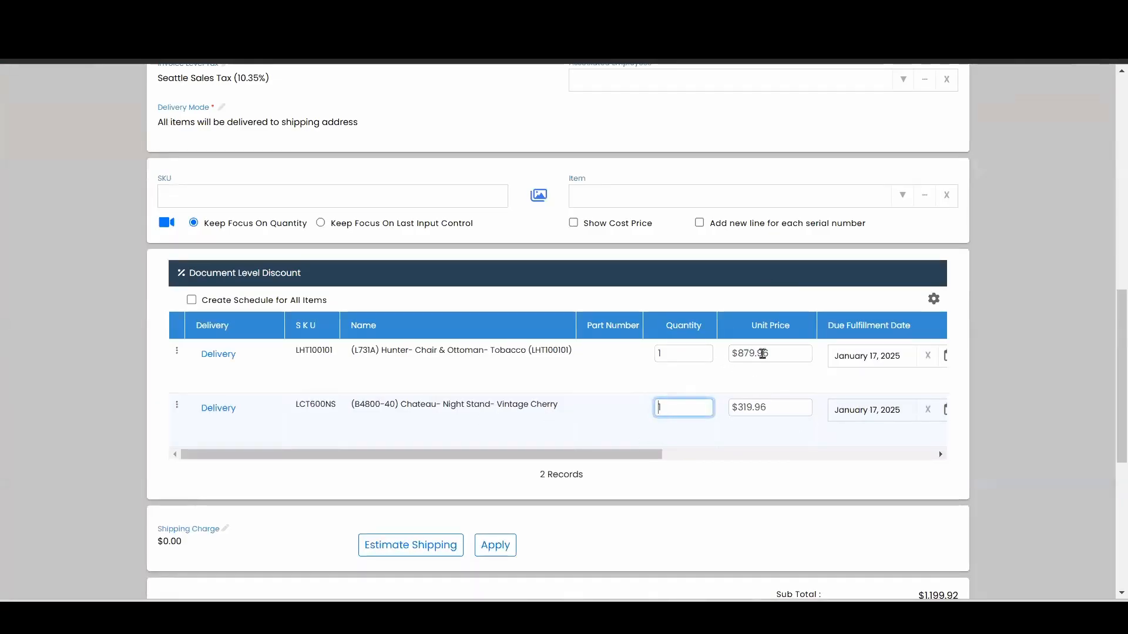
scroll(781, 347, down, 2)
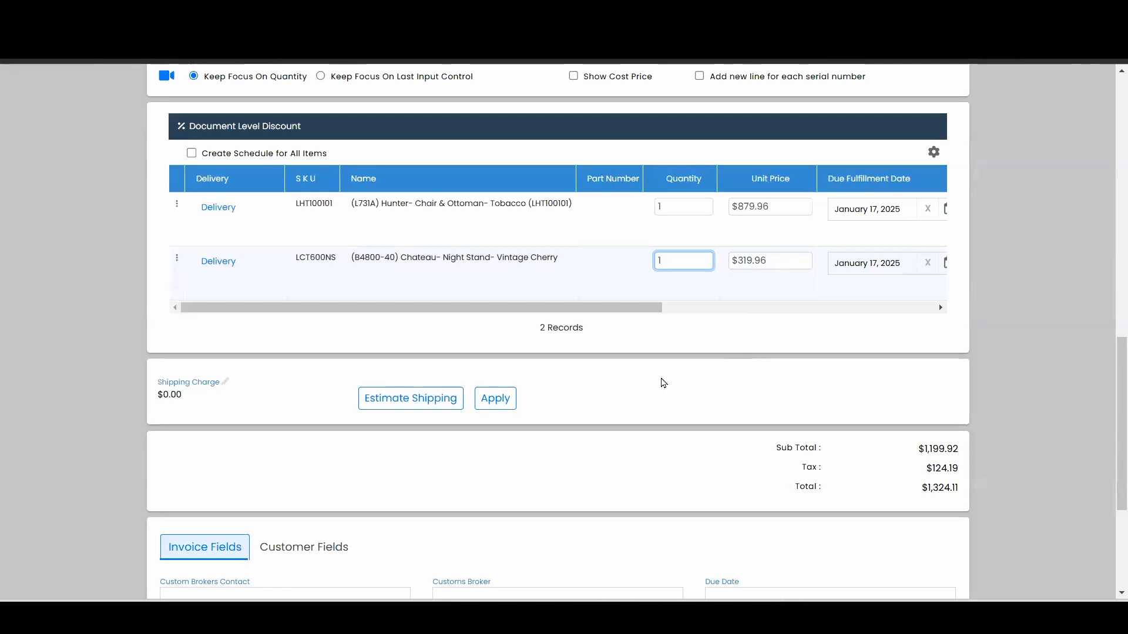
scroll(667, 360, down, 4)
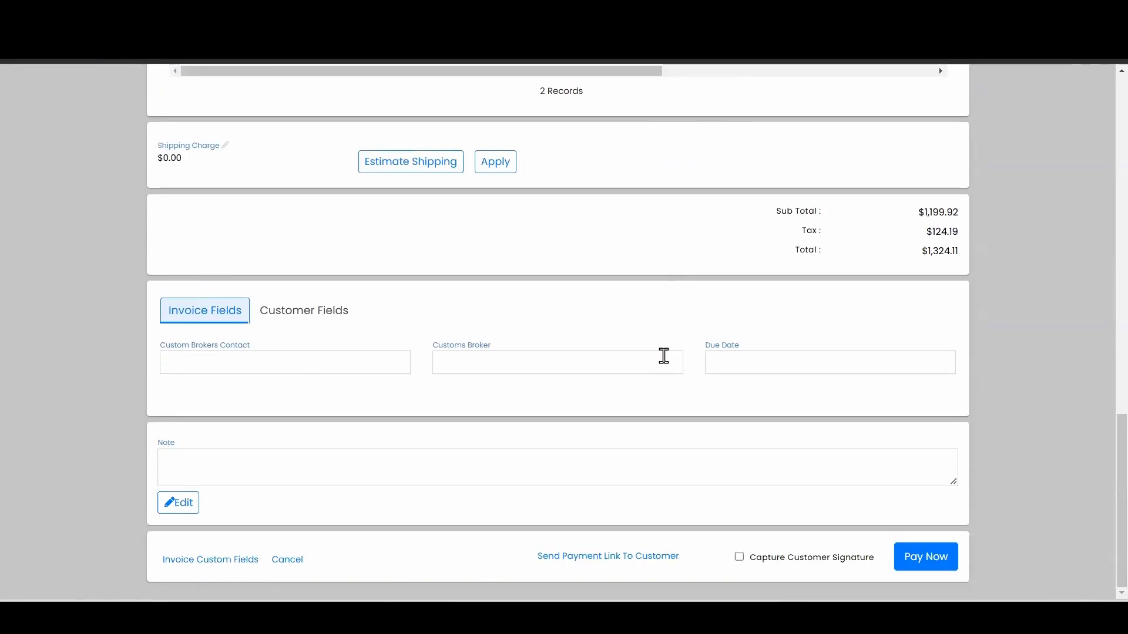
- Proceed to payment for the edited invoice and apply the pending $353.07 to Check Payment (Custom Payment Mode)
click(939, 561)
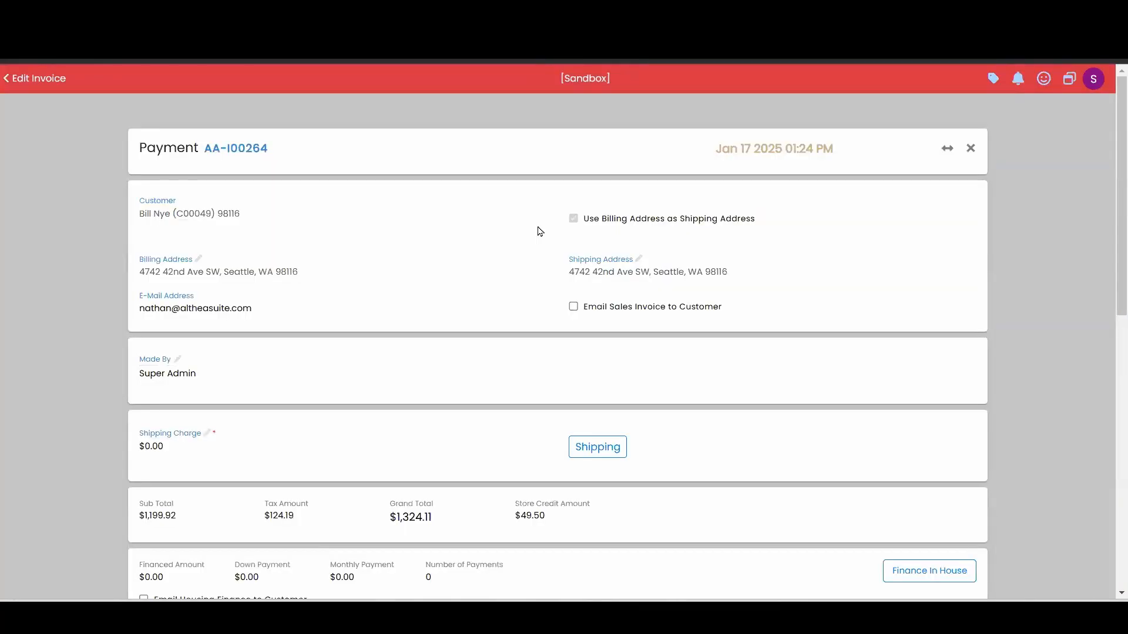
scroll(538, 232, down, 8)
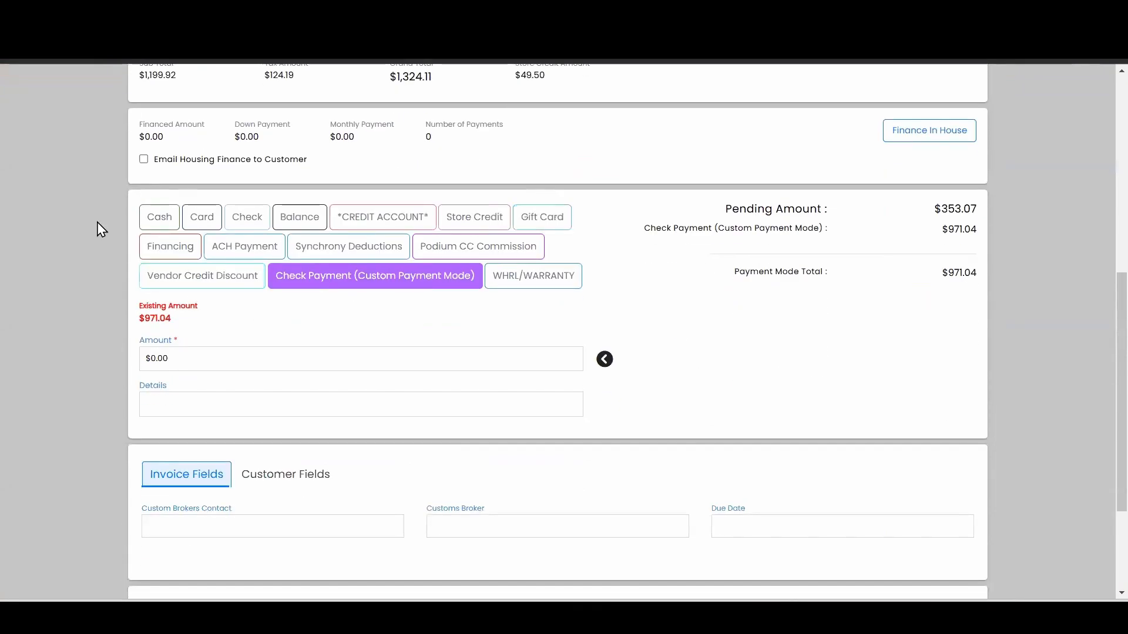
drag(179, 319, 139, 324)
click(217, 329)
drag(978, 209, 944, 211)
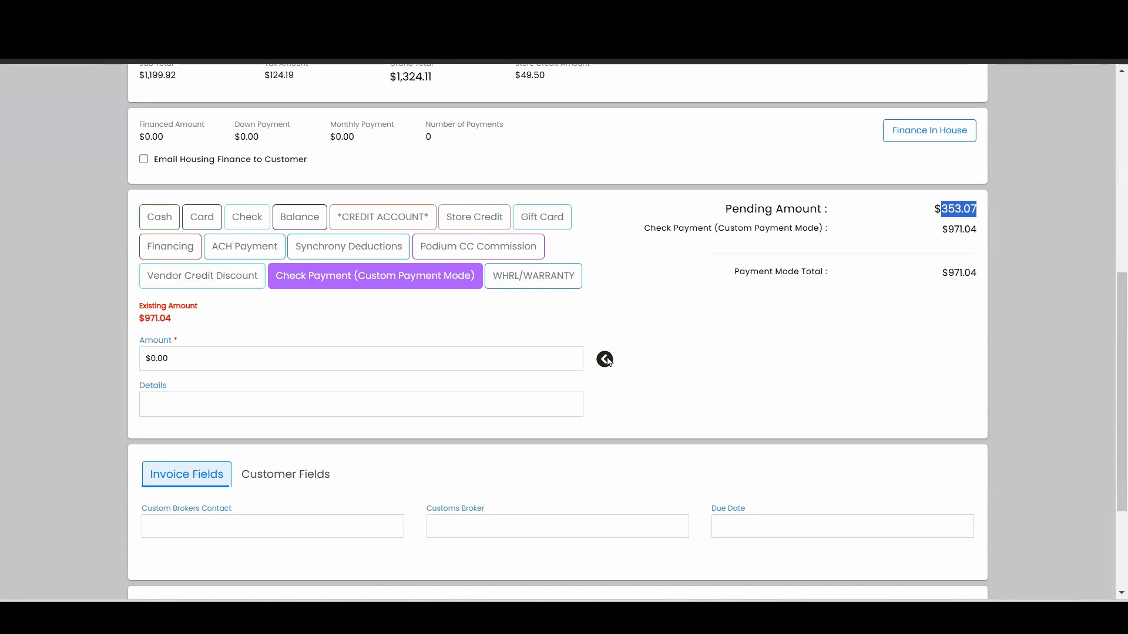
click(885, 228)
click(605, 360)
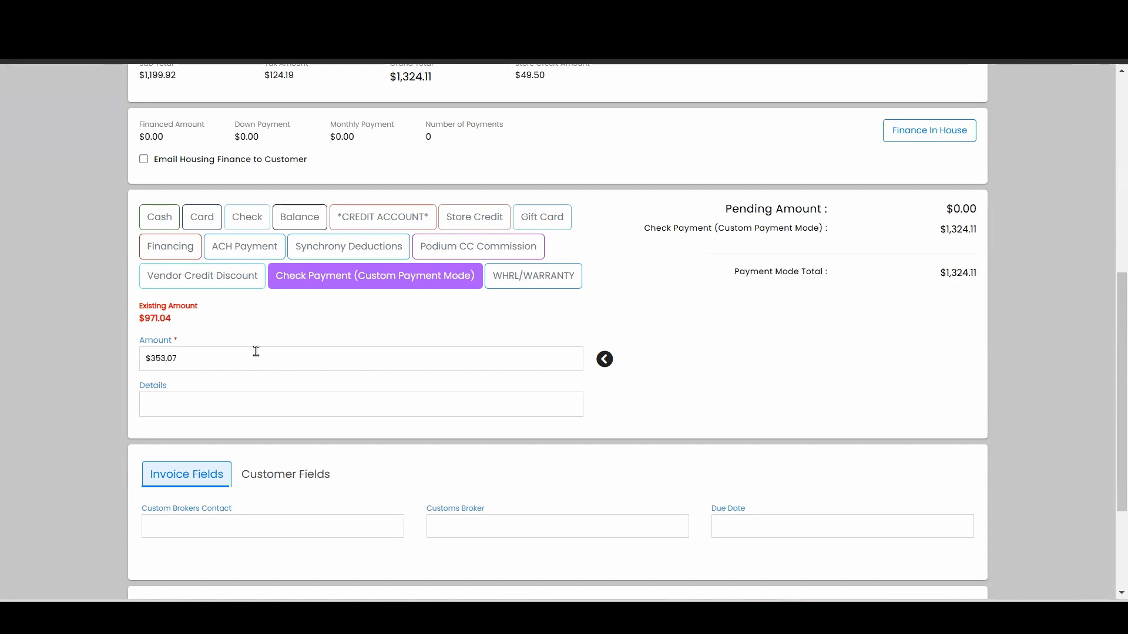
- Enter CHECK# 3445 as the check payment's details and save the invoice without printing
click(269, 398)
text(ch)
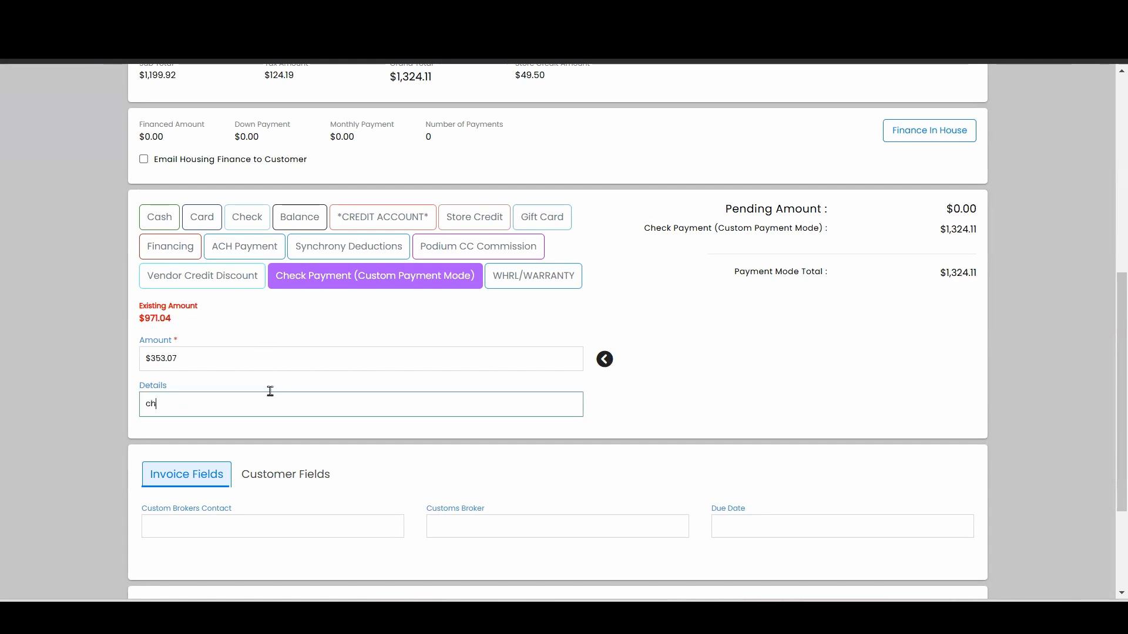
text(ECK)
click(647, 415)
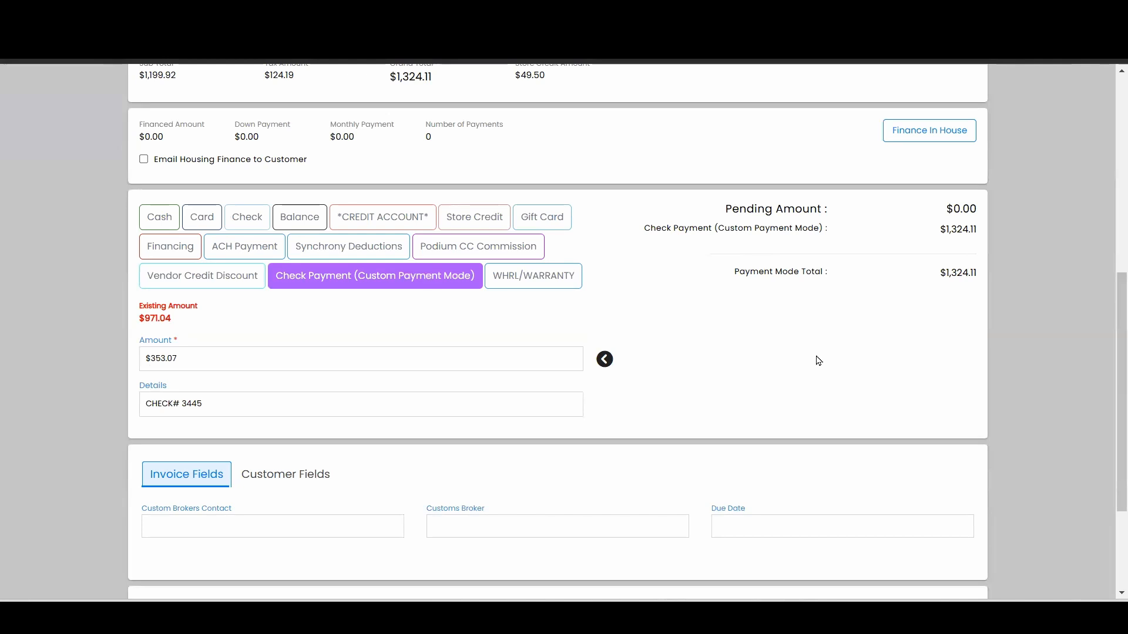
scroll(820, 355, down, 3)
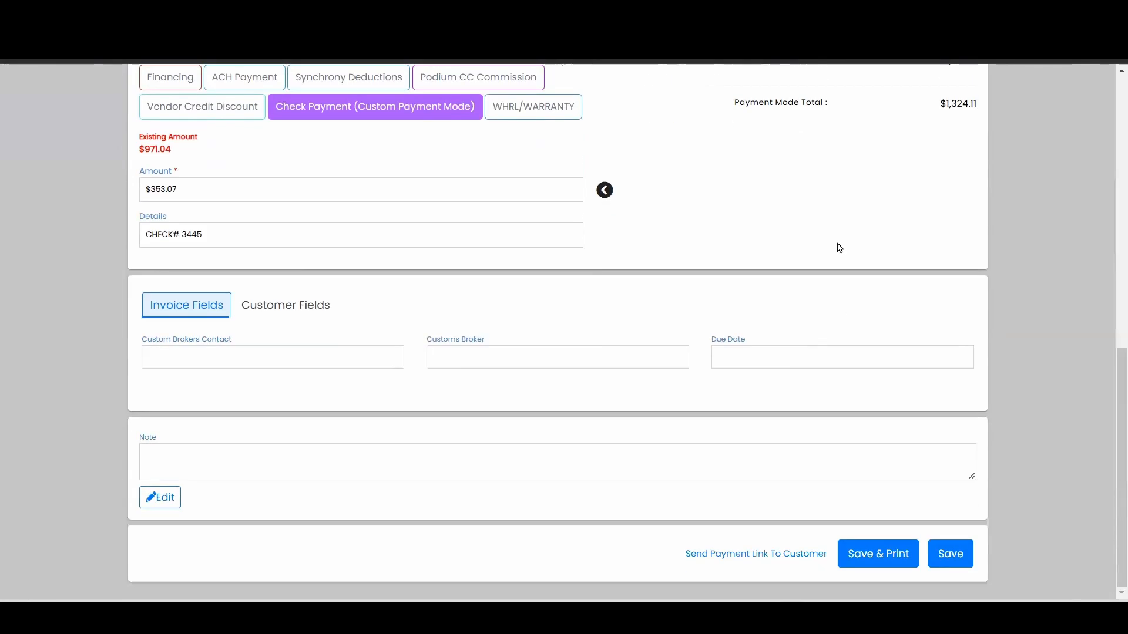
click(958, 564)
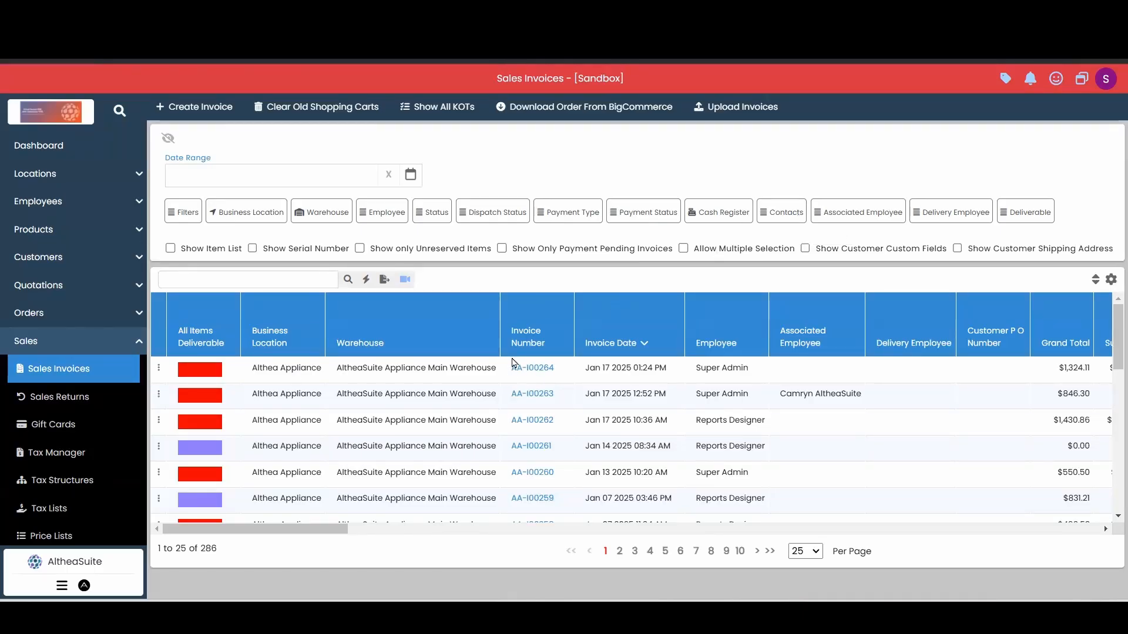
- Review the modified invoice's items, payment records and totals, close it and return to the dashboard
click(529, 368)
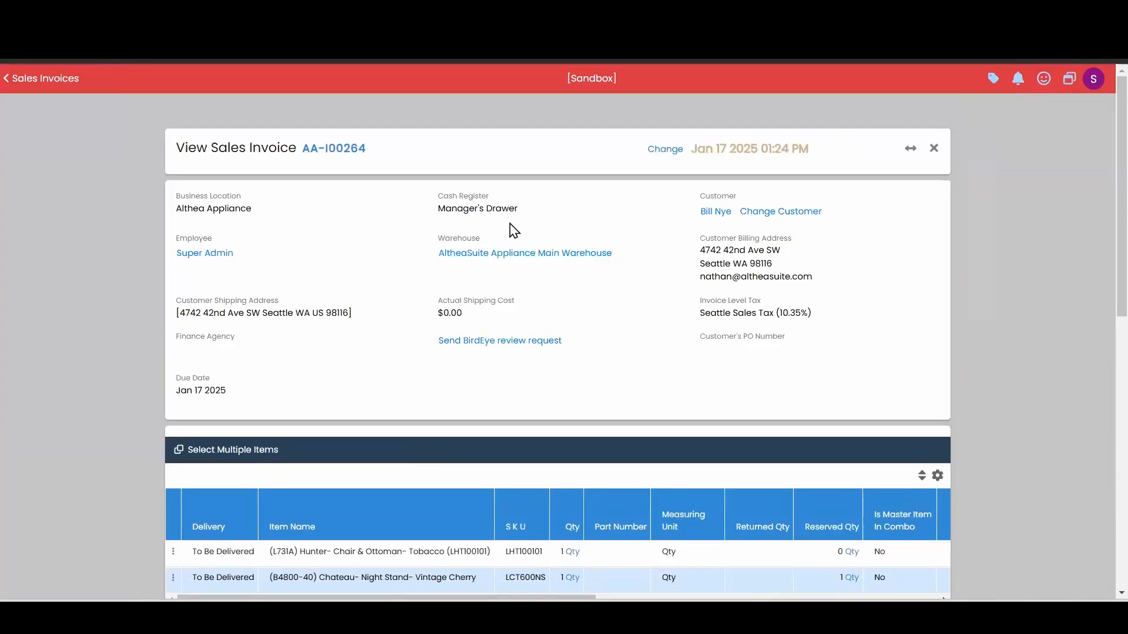
scroll(511, 228, down, 3)
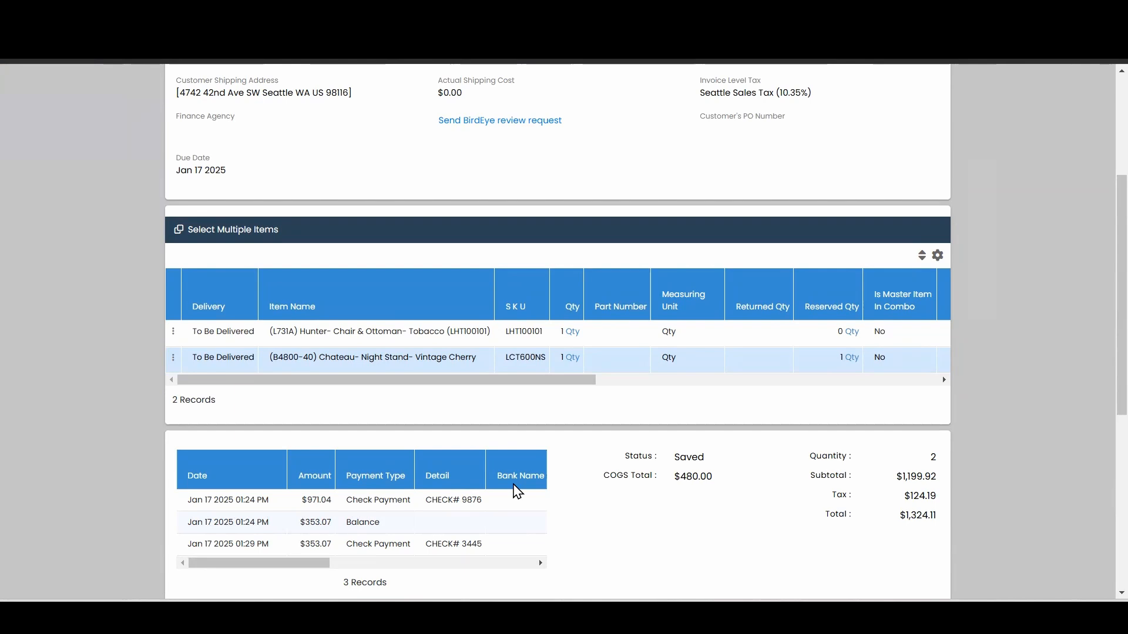
scroll(640, 528, down, 1)
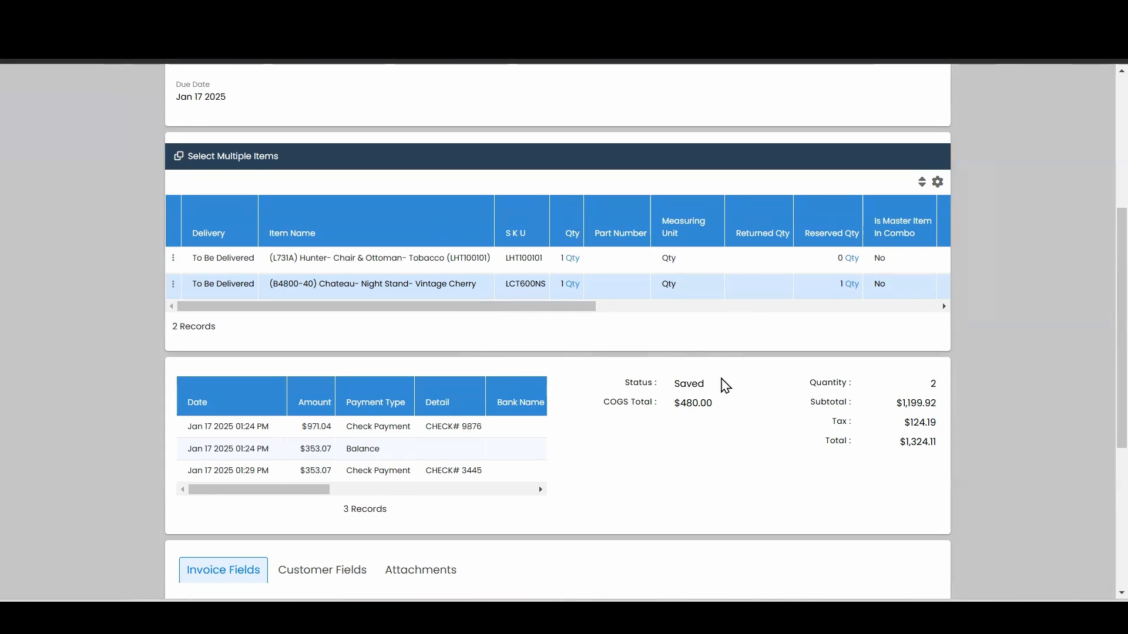
scroll(713, 378, down, 5)
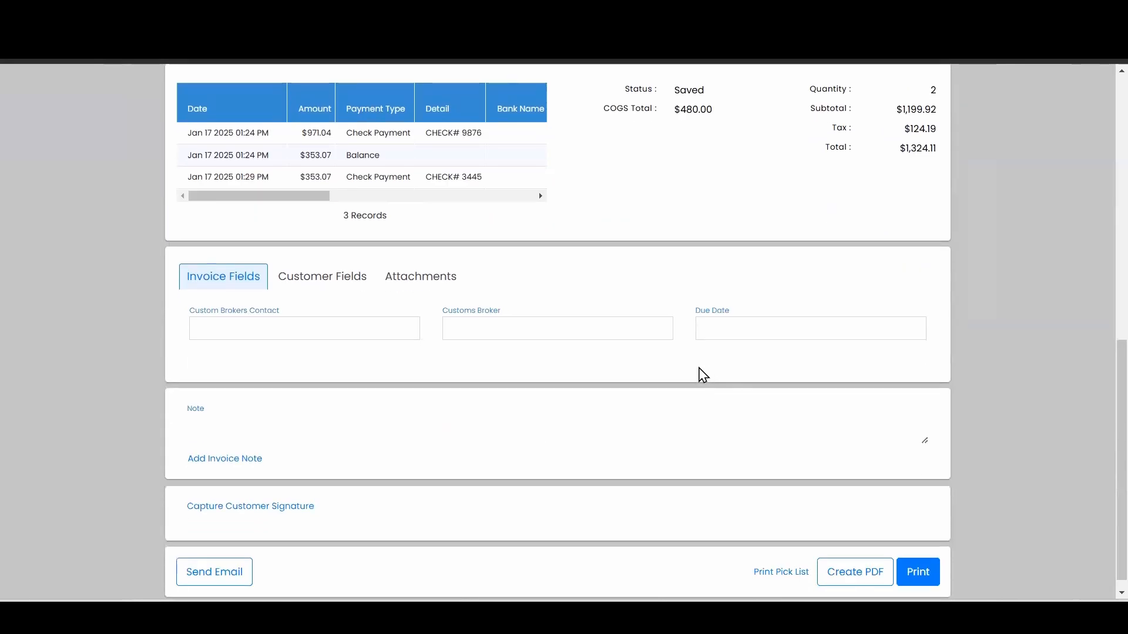
scroll(693, 377, up, 10)
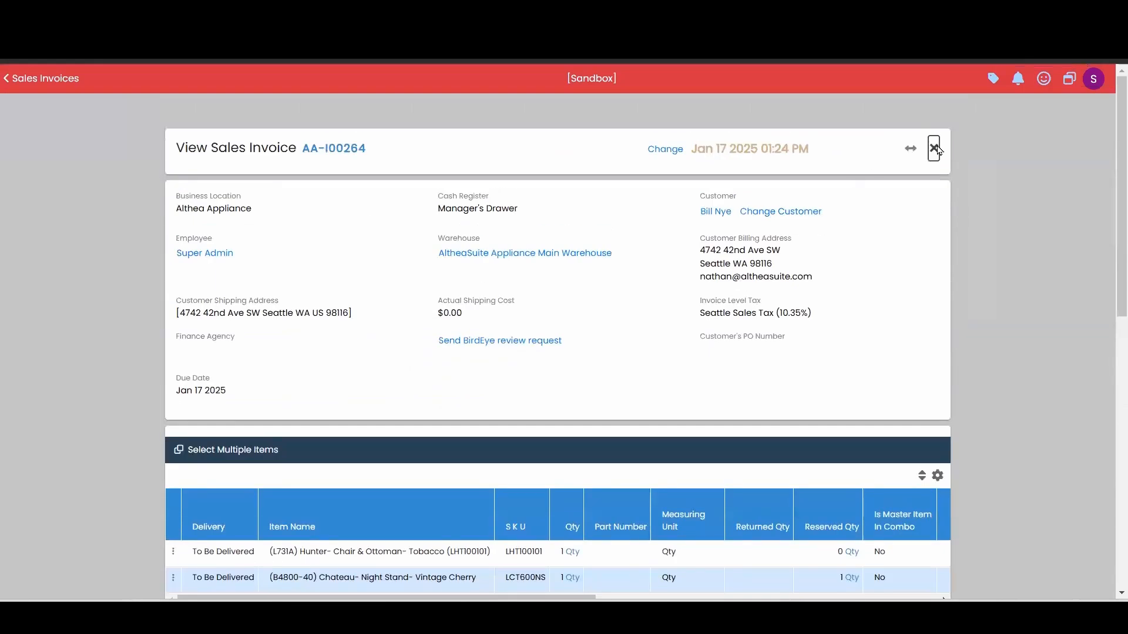
click(934, 148)
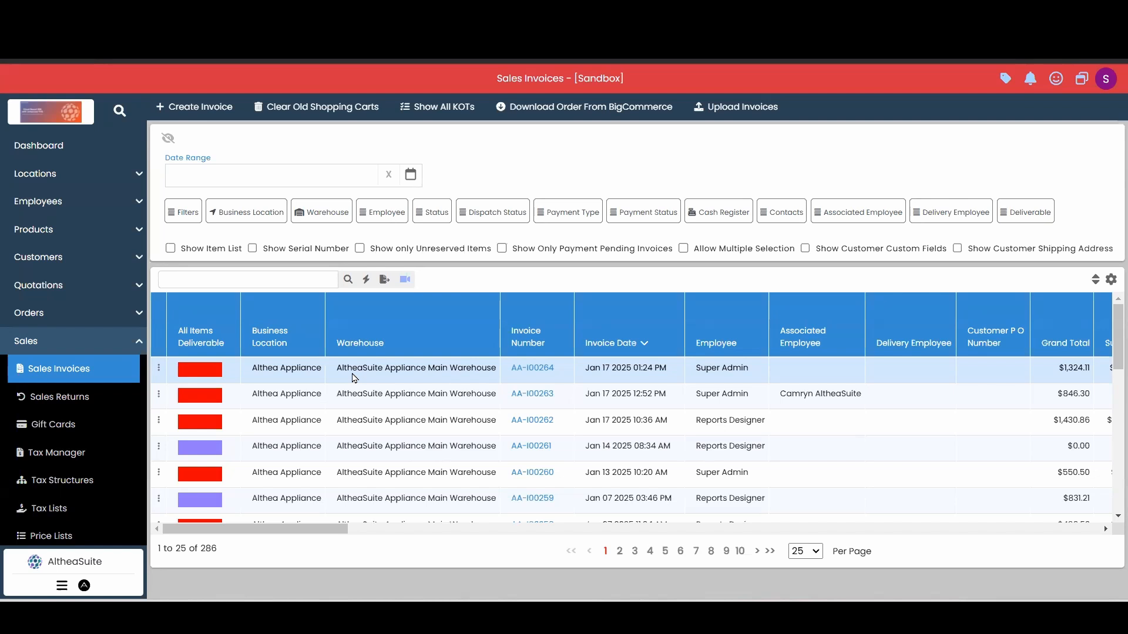
click(50, 147)
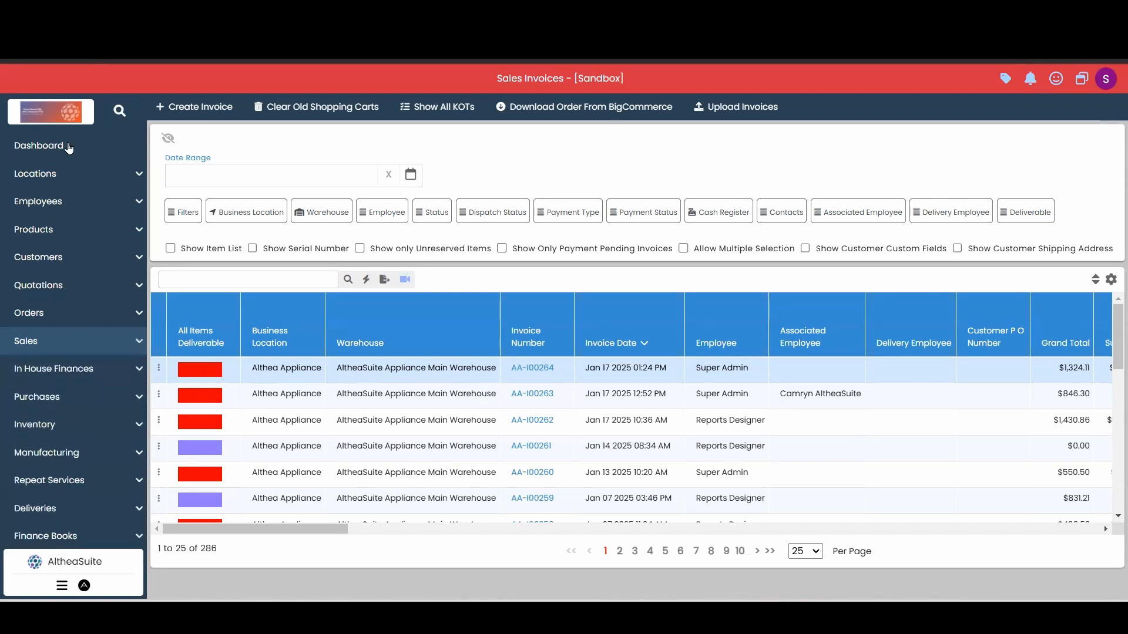